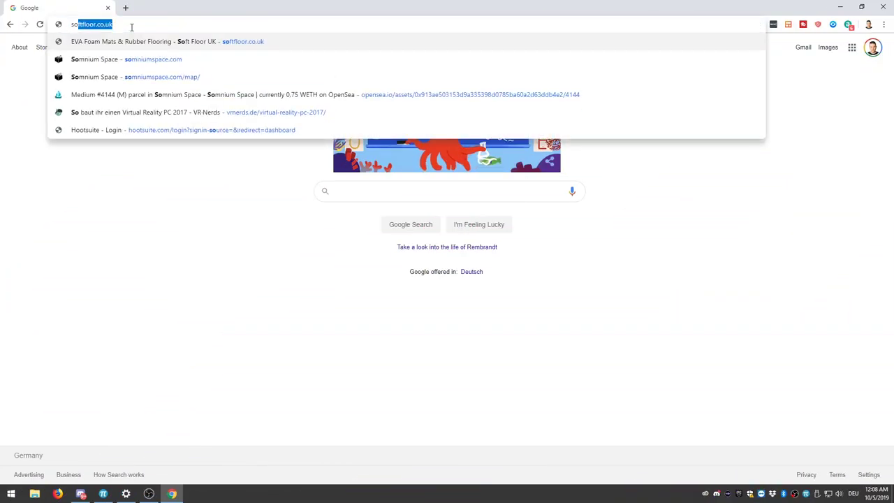
Load somniumspace.com from the address bar, then highlight and deselect the INITIAL LAND OFFERING heading
text(niumspace.com)
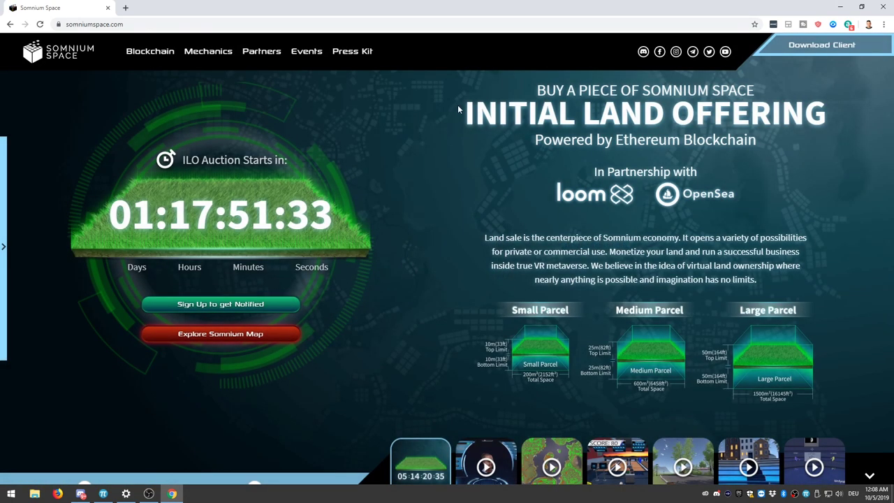
drag(457, 105, 840, 109)
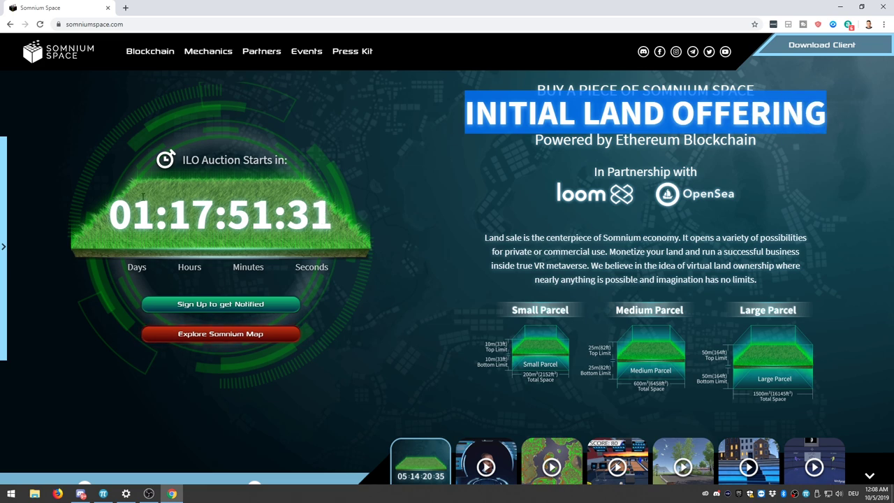
click(385, 207)
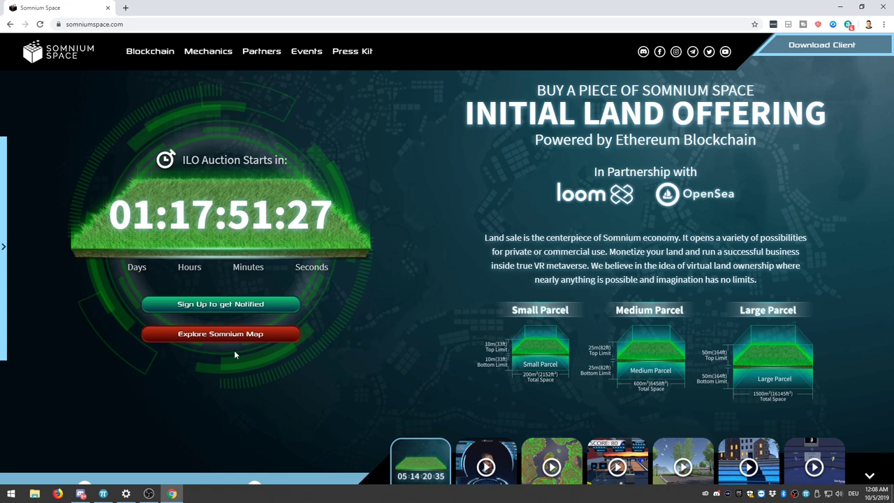
Open the Somnium Space land map and pan left to browse the available parcels
click(252, 340)
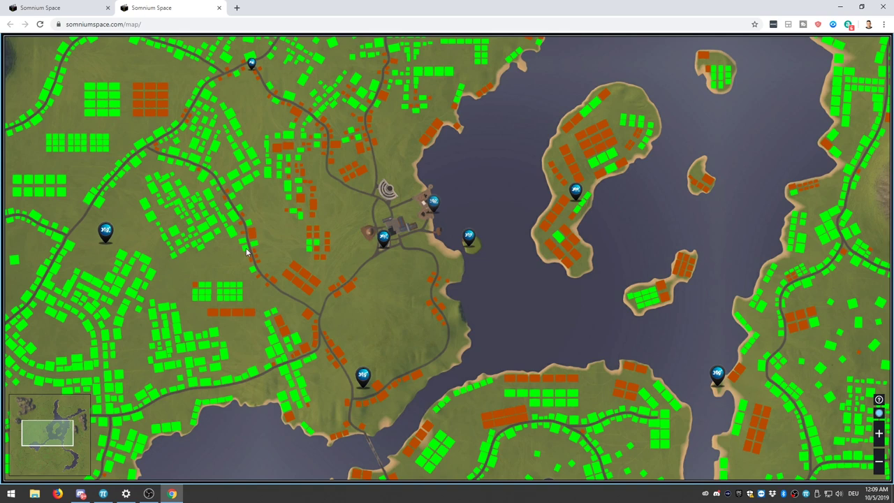
key(Left)
key(Left)
key(Left)
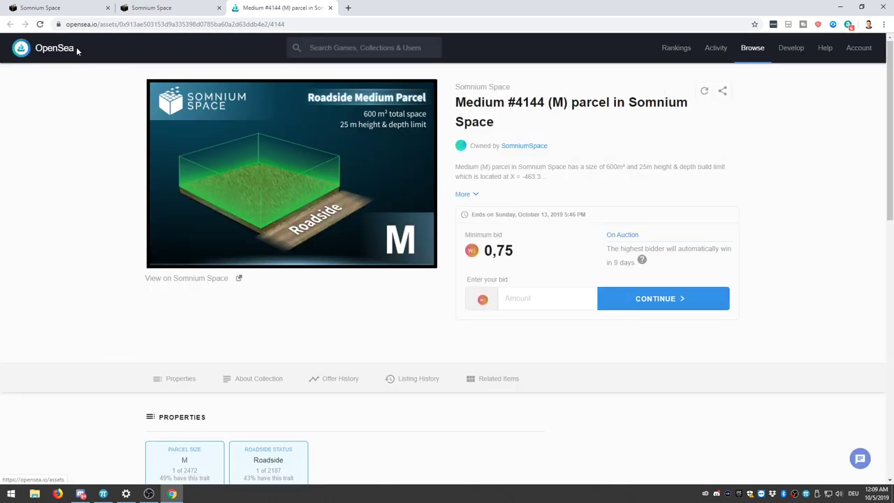
Highlight the 0,75 minimum bid shown on the parcel #4144 listing
drag(78, 48, 42, 50)
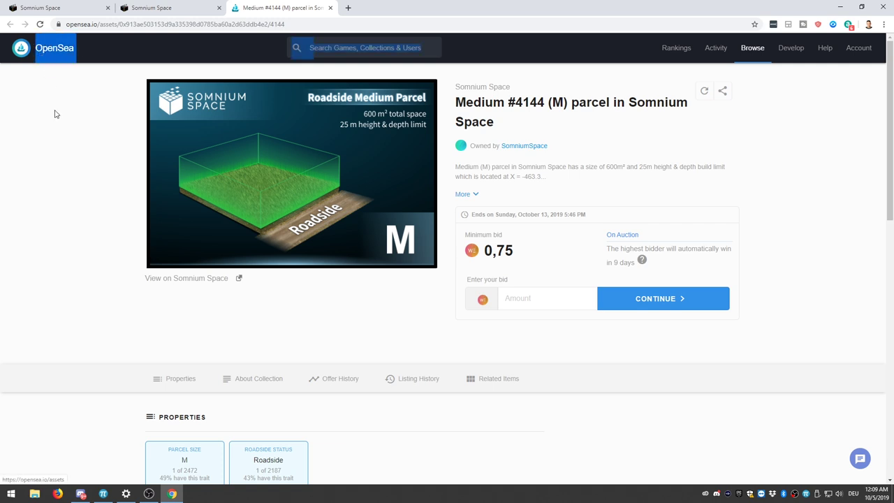
click(43, 196)
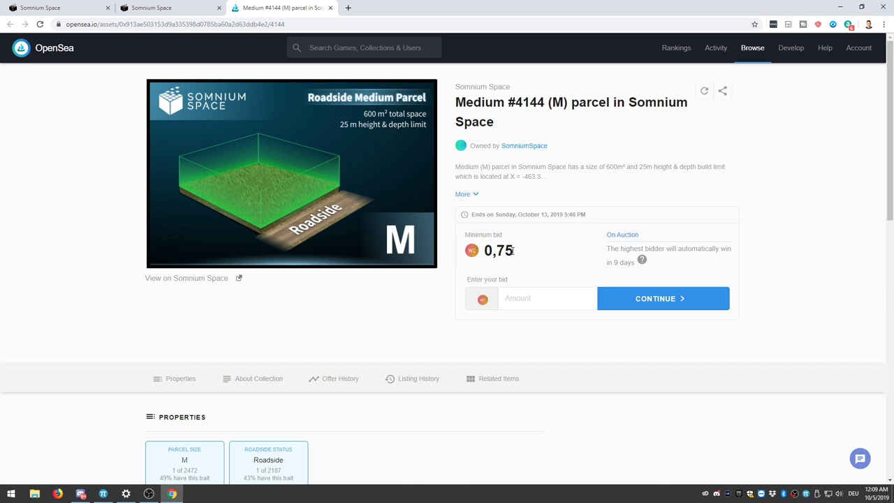
drag(512, 252, 485, 250)
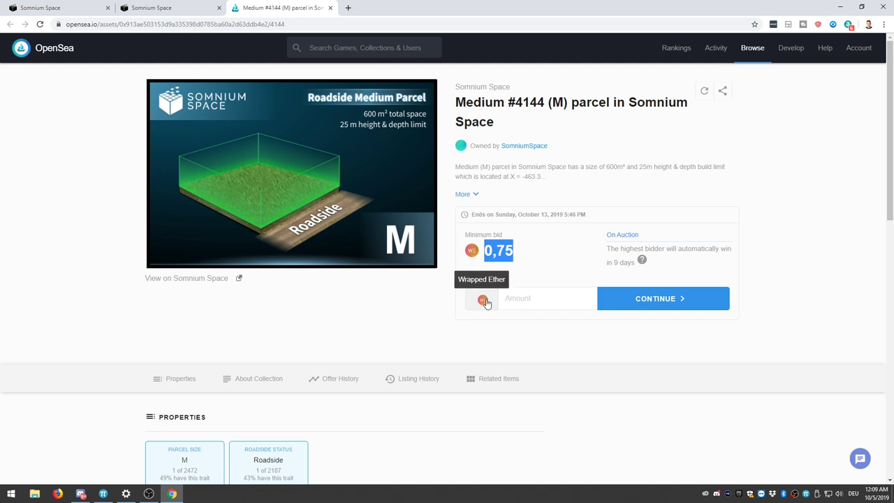
Bid 0,75 on parcel #4144, dismiss the Hold up! notice, and select the amount to clear it
click(519, 300)
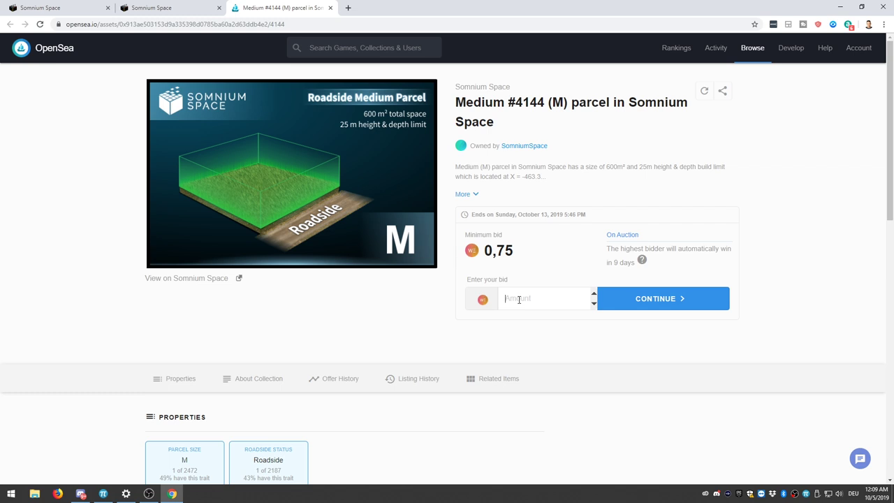
text(0,75)
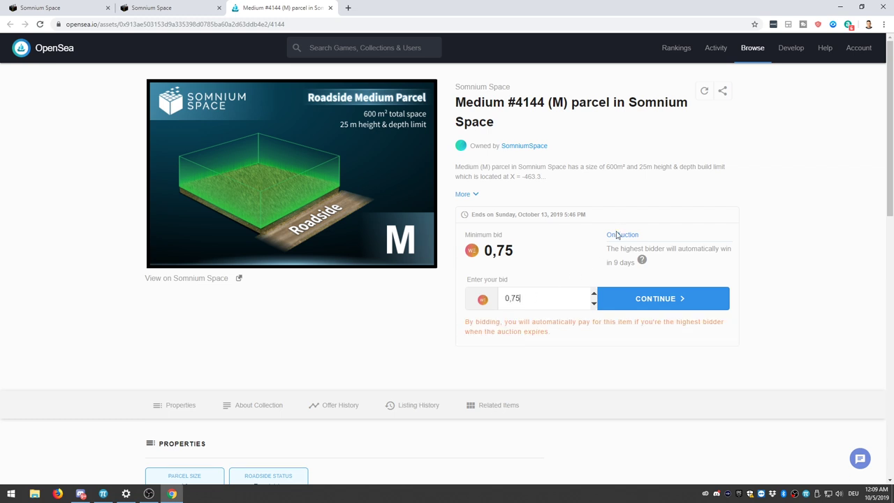
click(630, 297)
click(448, 168)
drag(518, 304, 508, 302)
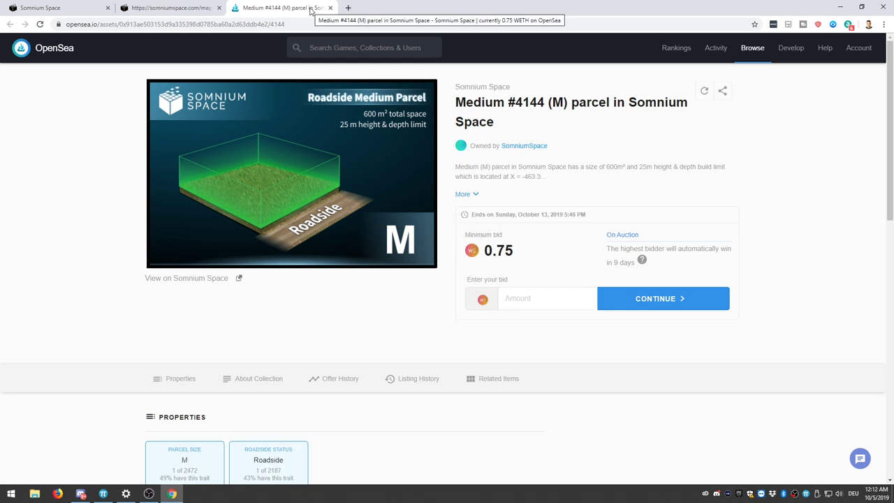
Install the MetaMask extension in Chrome from metamask.io via the Chrome Web Store
click(348, 8)
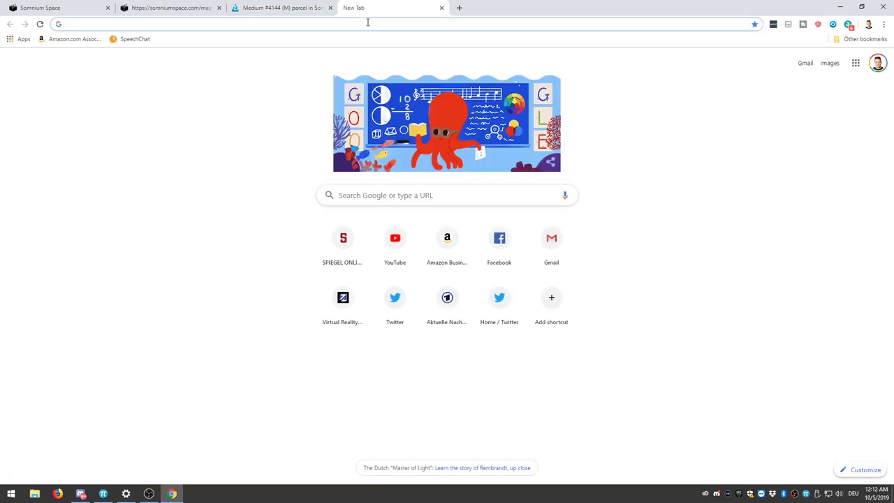
text(metamask.io)
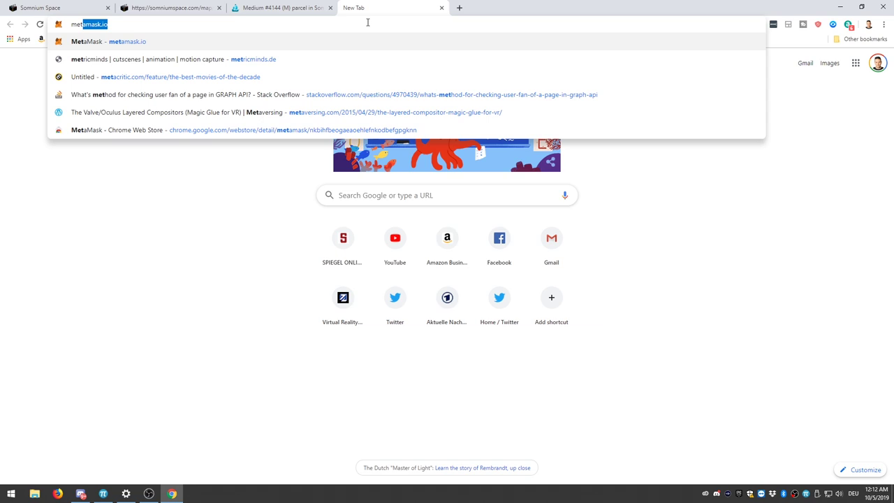
key(Return)
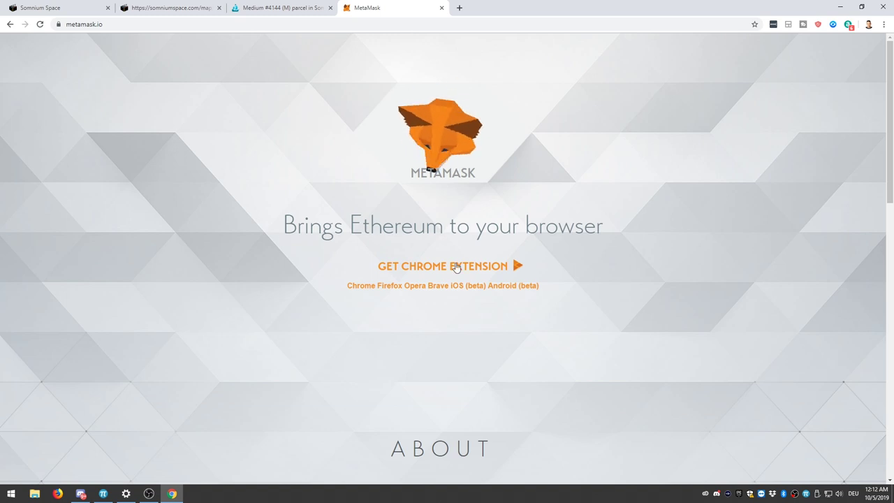
click(484, 267)
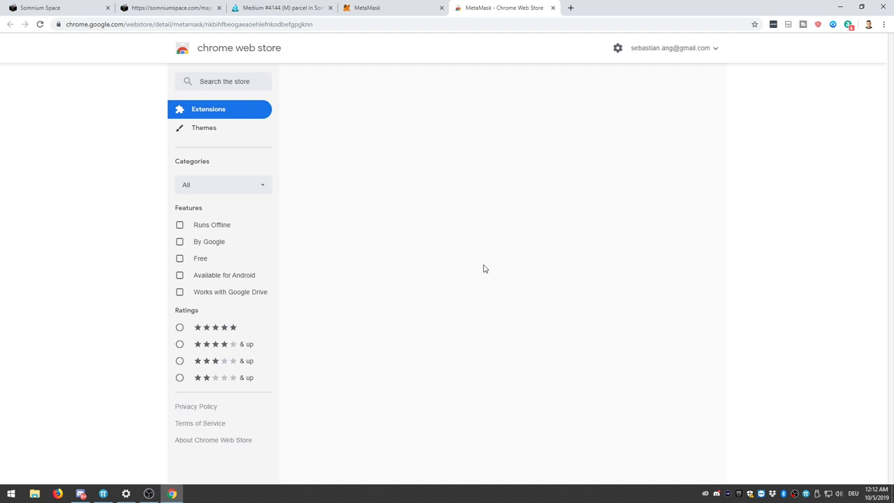
click(623, 120)
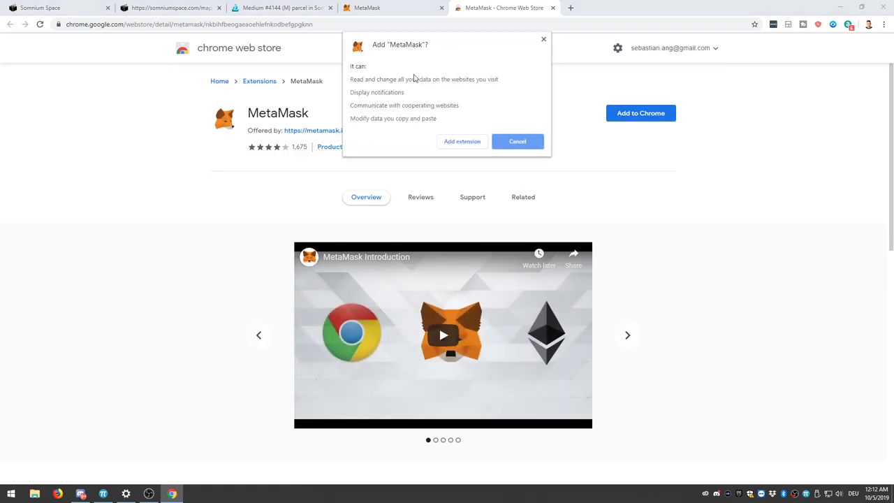
click(475, 142)
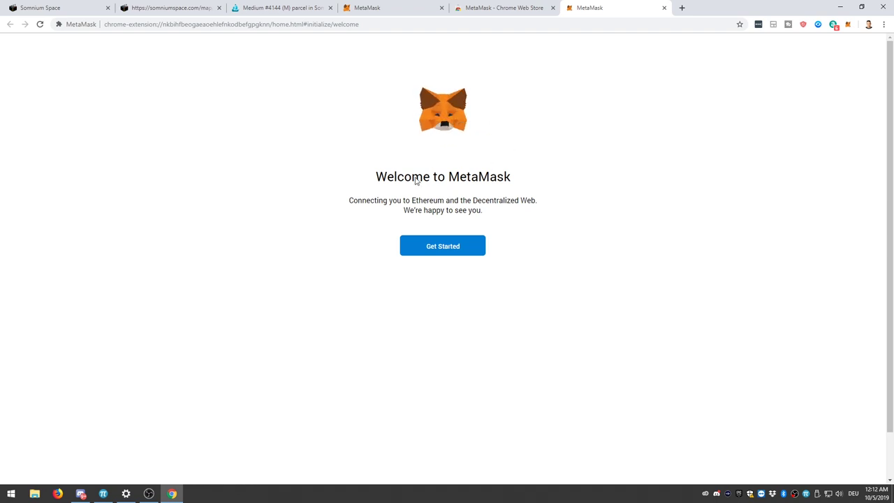
Create a new MetaMask wallet, agree to usage data, finish setup, and select the Account 1 address
click(442, 246)
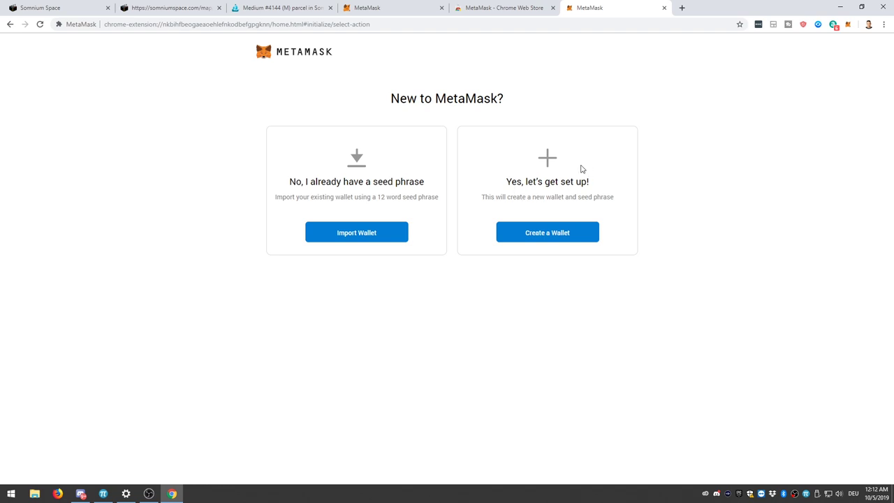
click(551, 238)
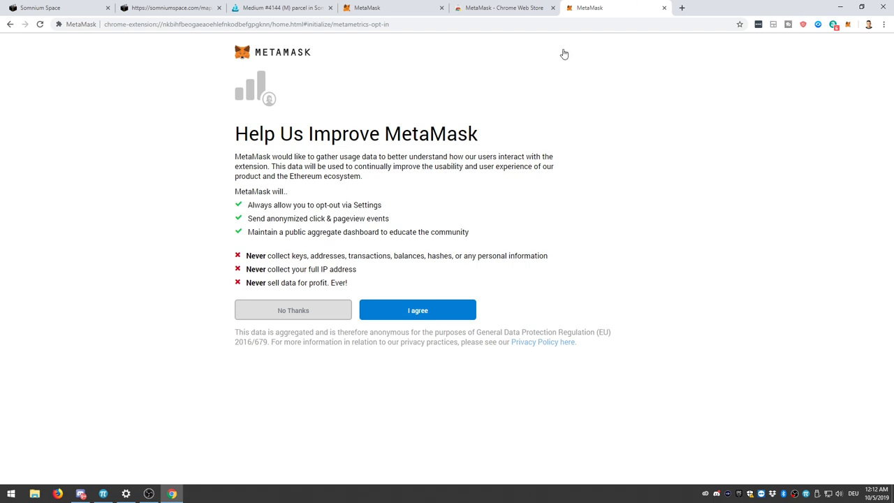
click(424, 310)
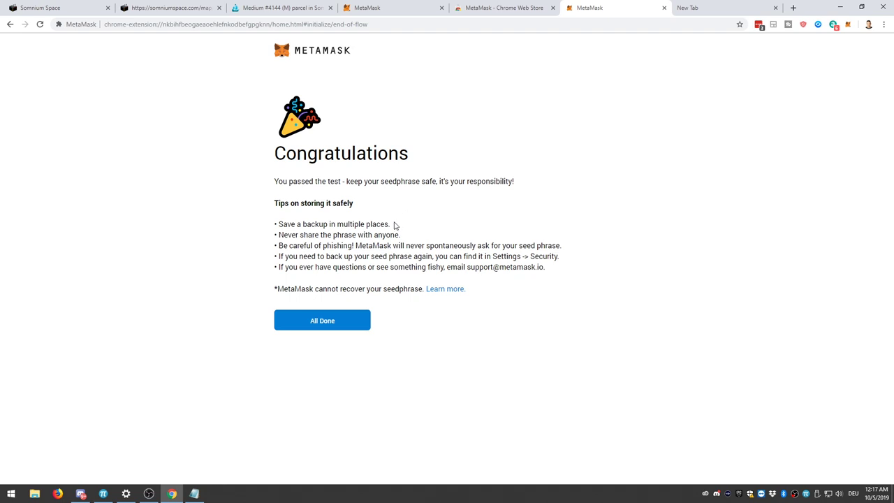
click(325, 321)
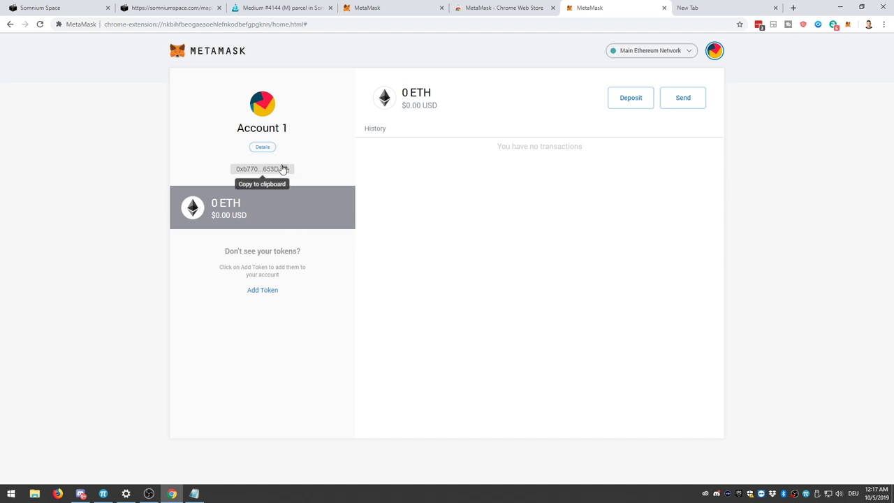
drag(231, 172, 289, 171)
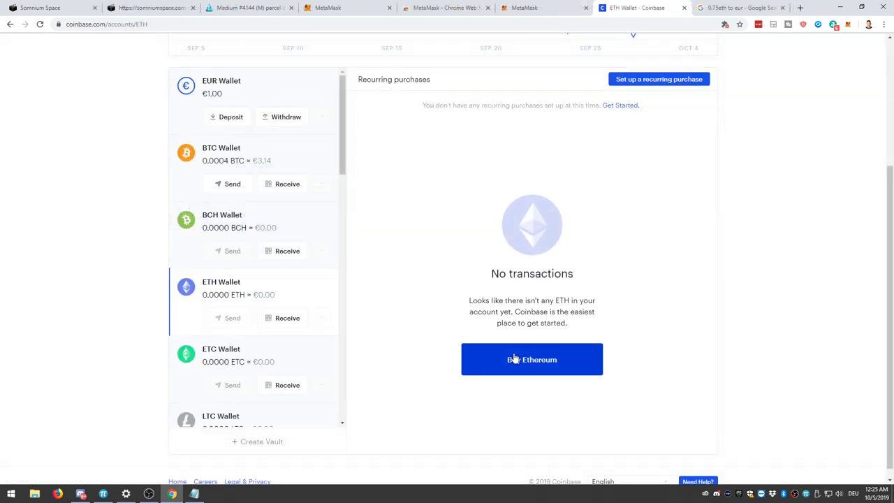
Buy 0.8 ETH on Coinbase, entering the amount in ETH units and confirming after preview
click(514, 358)
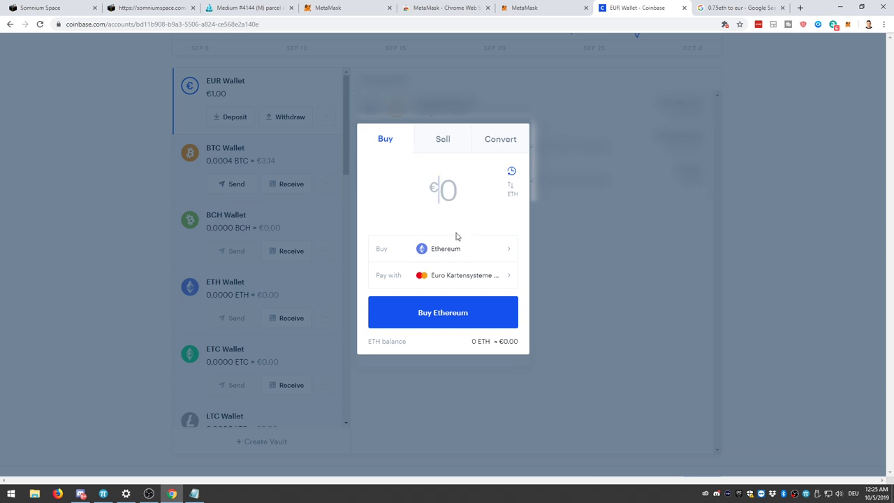
click(512, 190)
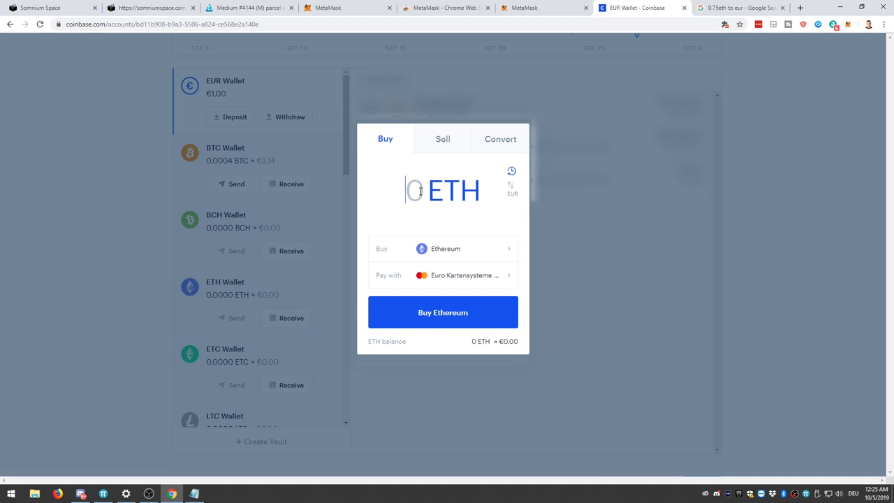
text(0.8)
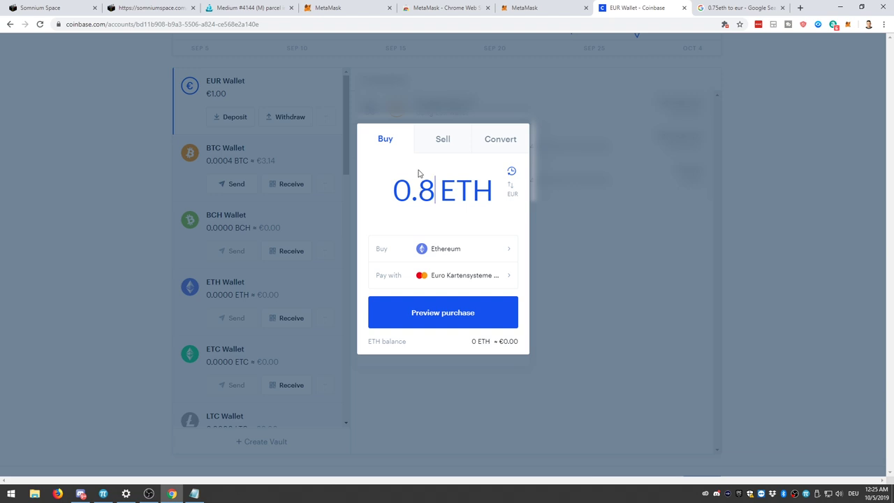
click(454, 313)
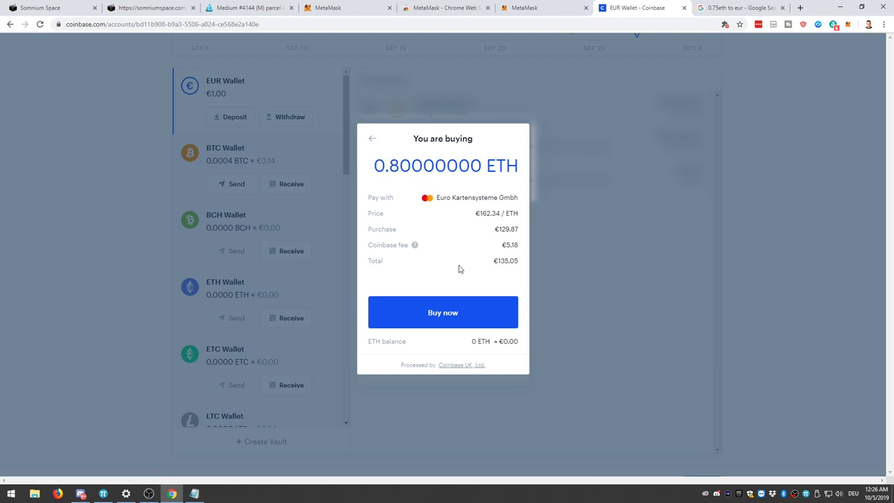
click(448, 313)
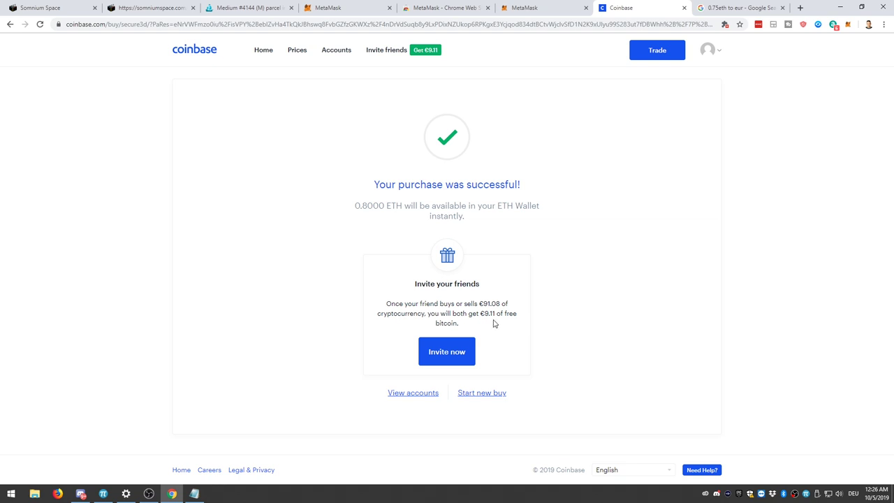
Highlight the invite-friends offer text and copy the Coinbase referral link
drag(386, 304, 505, 314)
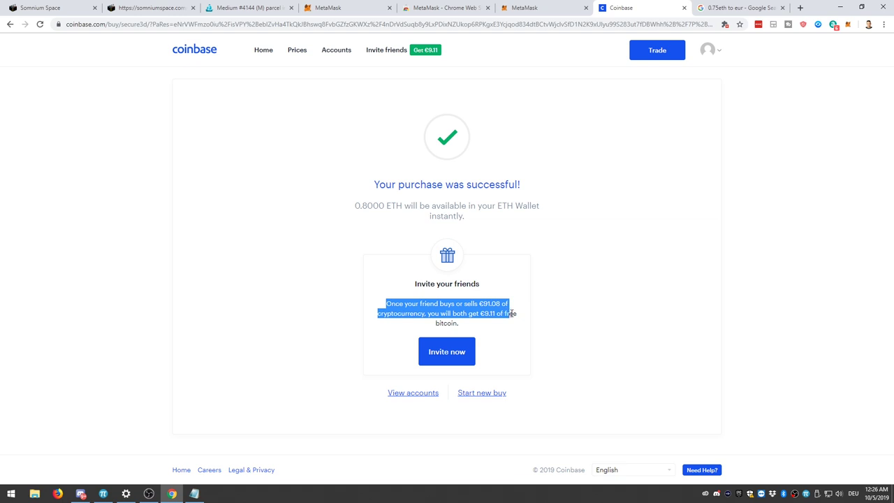
drag(512, 315, 515, 322)
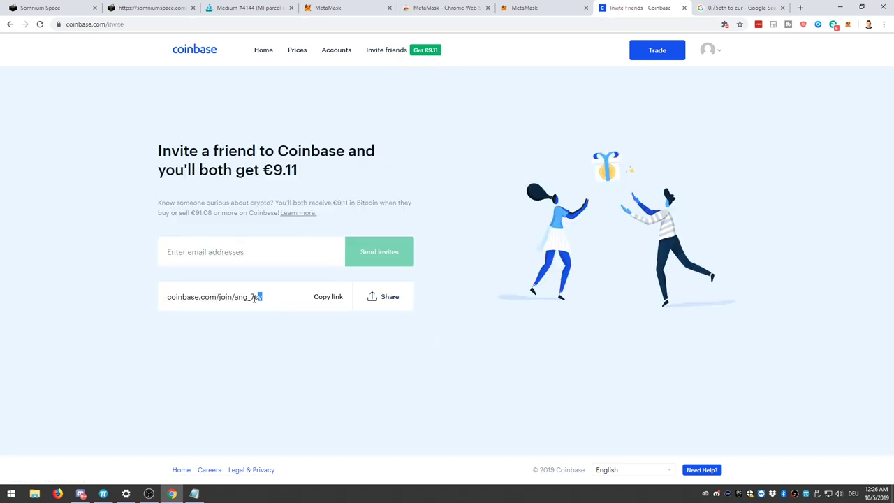
drag(258, 298, 169, 299)
click(168, 300)
click(322, 298)
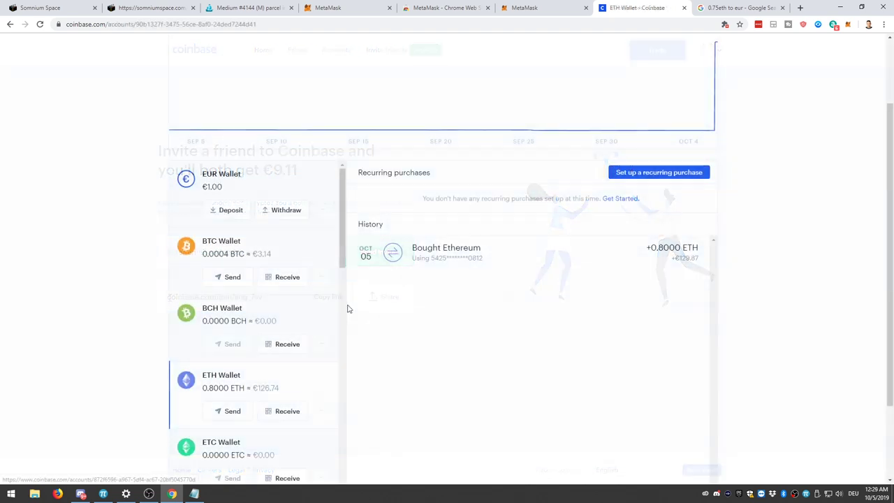
Start an ETH send and paste the copied MetaMask account address as the recipient
click(228, 413)
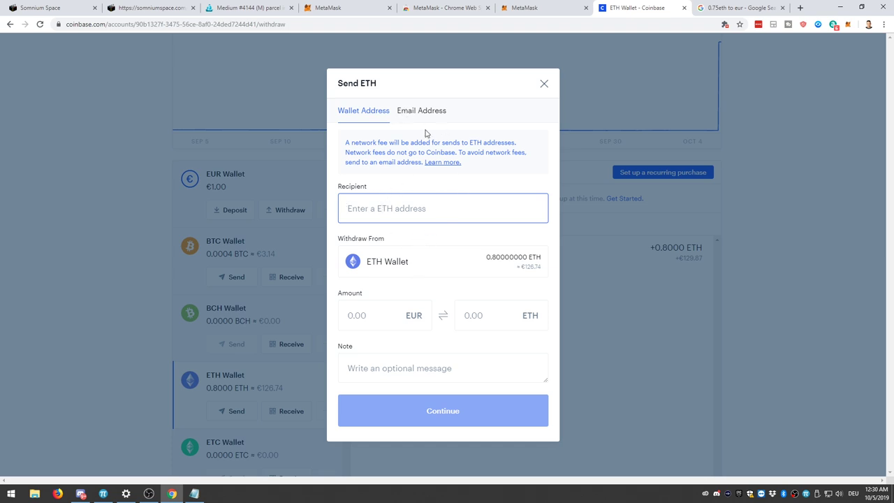
click(529, 9)
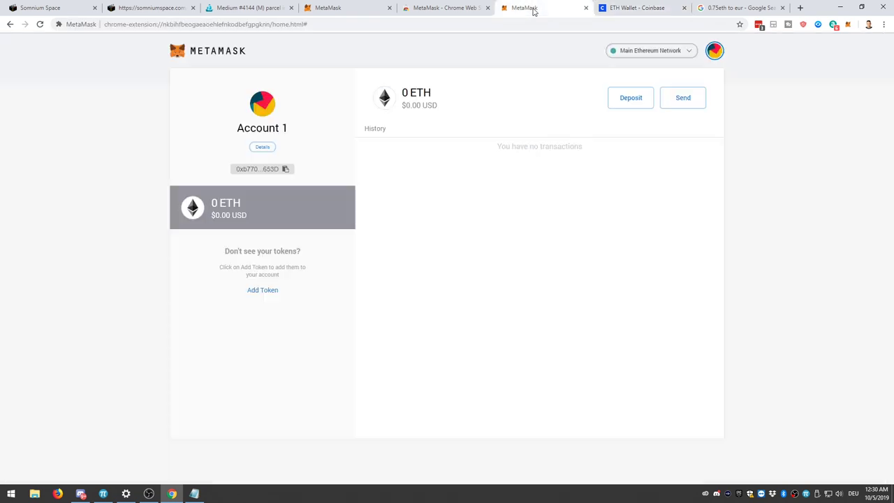
click(269, 171)
click(633, 10)
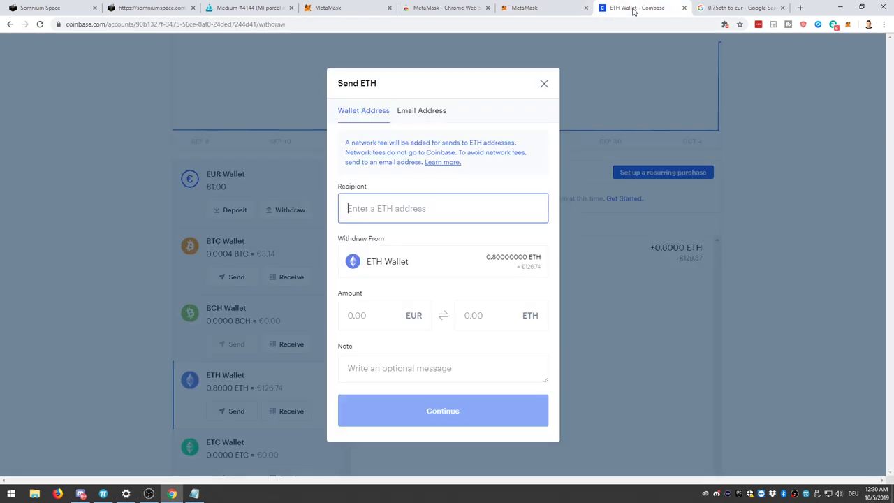
right_click(380, 210)
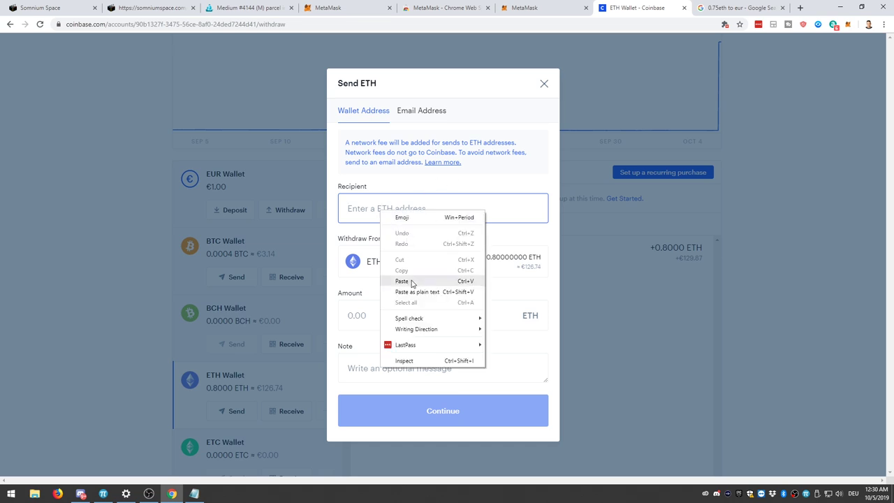
click(411, 282)
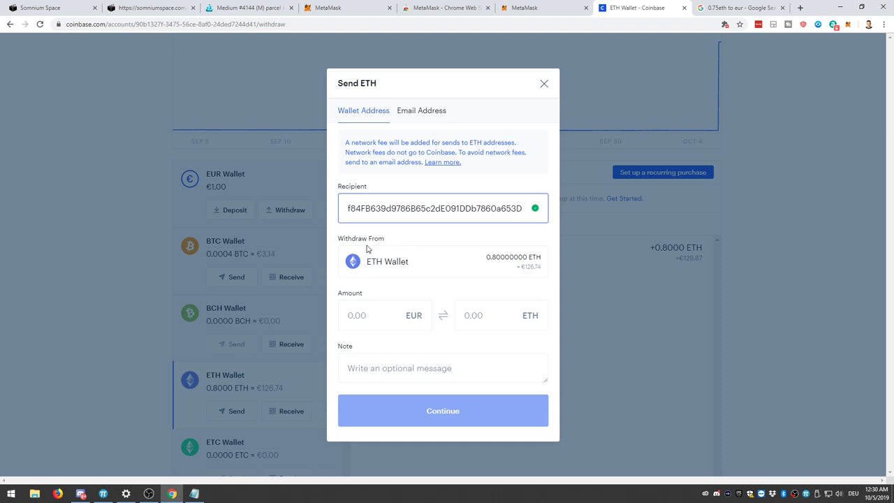
Set the send amount to the entire ETH balance with Send Max and continue to review
click(365, 302)
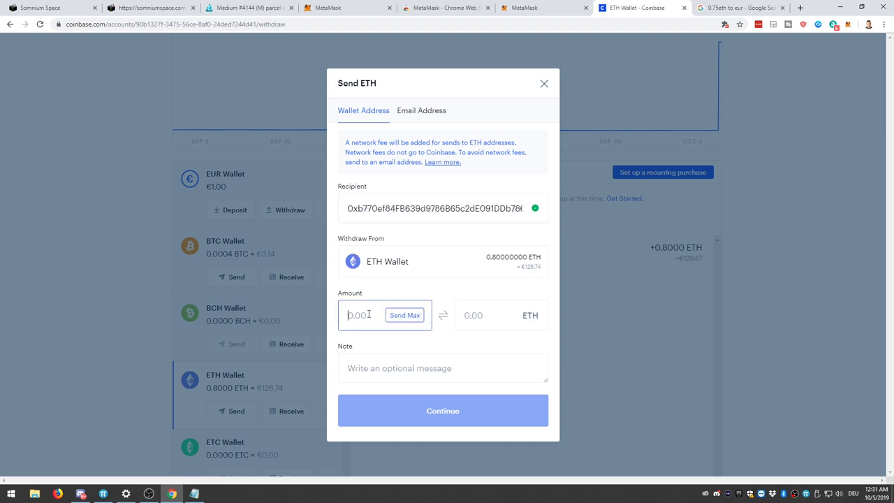
click(437, 340)
click(366, 317)
click(404, 316)
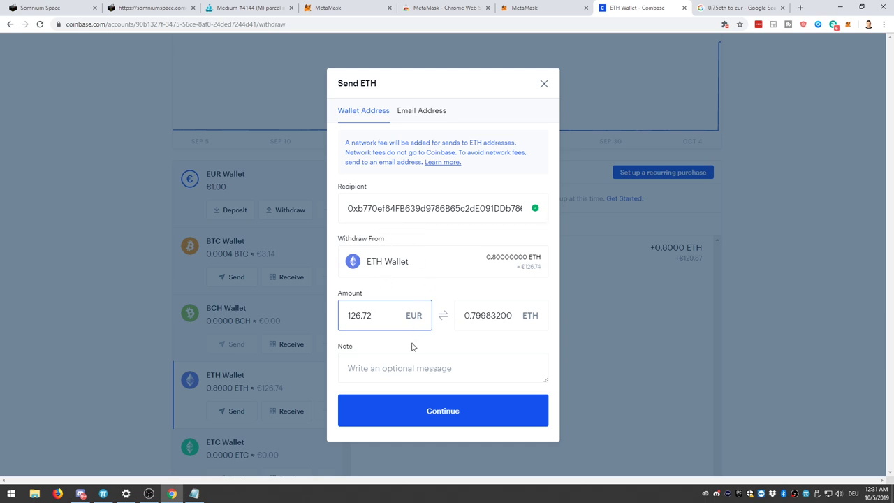
click(432, 412)
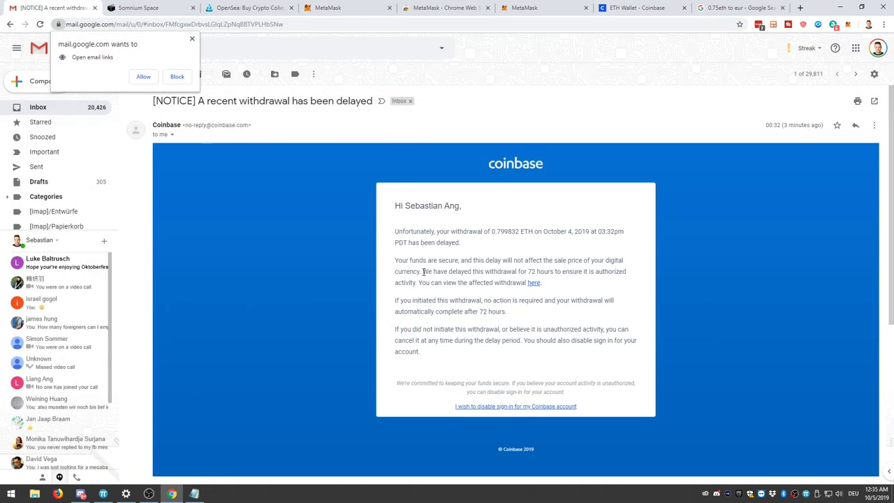
Highlight the email sentence explaining the 72-hour withdrawal delay
mouse_move(423, 271)
mouse_down()
mouse_move(551, 273)
mouse_move(417, 282)
mouse_up()
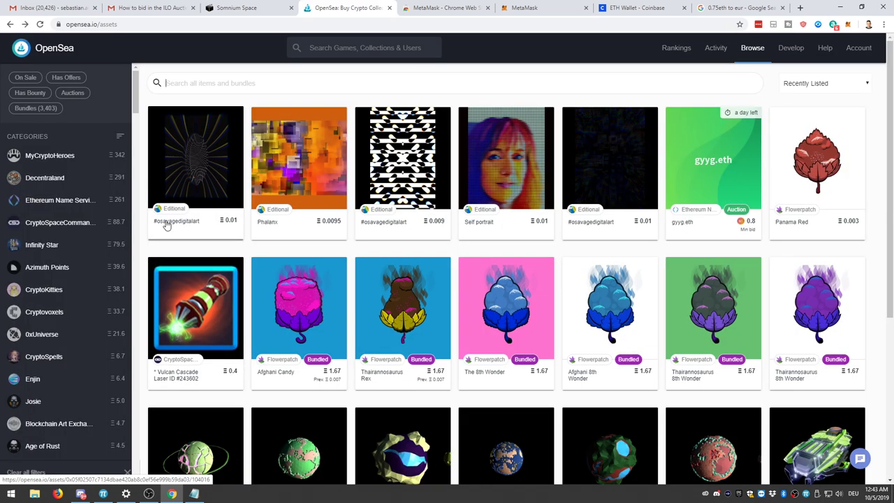
Open the Planet 136782 listing, try to buy it, and connect the unlocked MetaMask wallet
scroll(276, 263, down, 2)
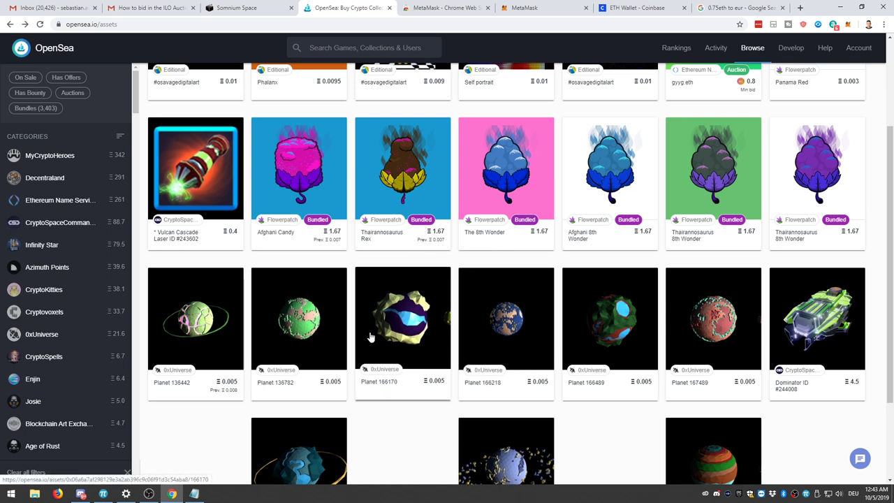
click(312, 336)
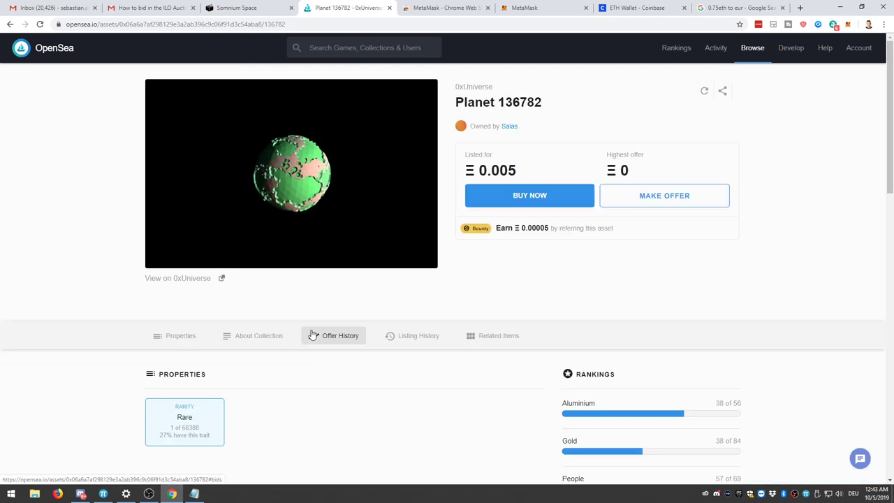
click(520, 203)
click(464, 213)
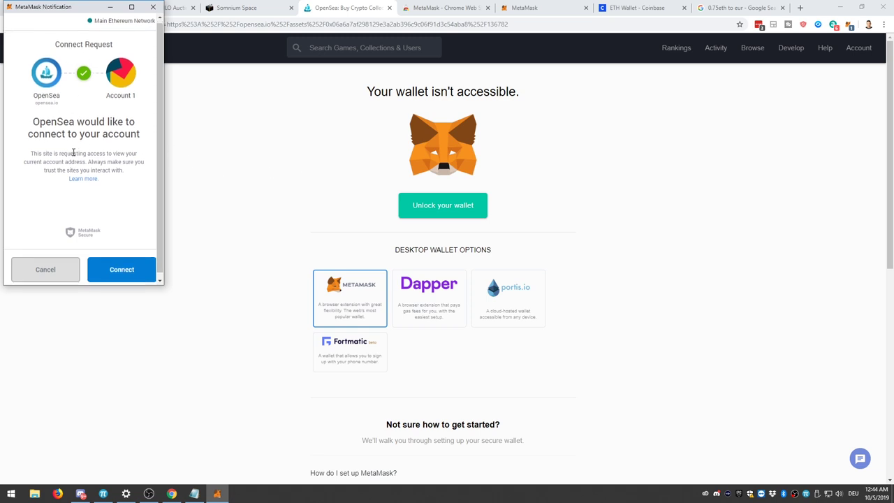
click(104, 269)
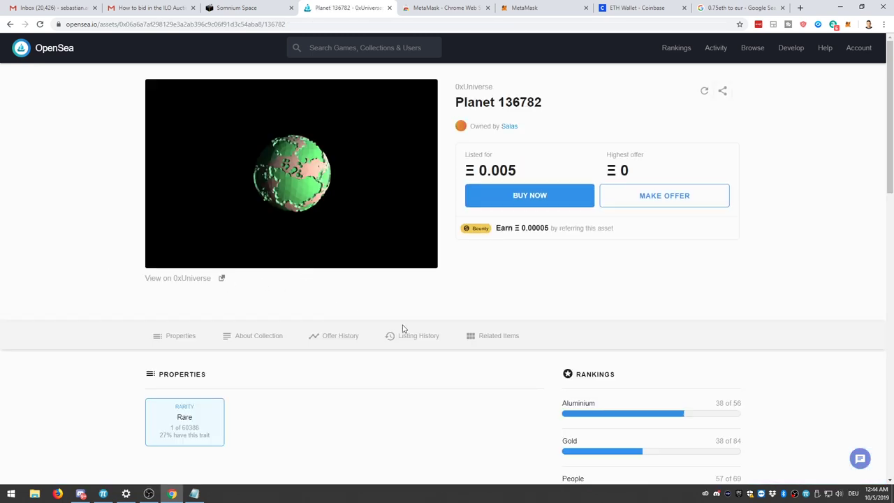
Retry buying Planet 136782, note the insufficient ETH message, and close the Add funds prompt
click(523, 202)
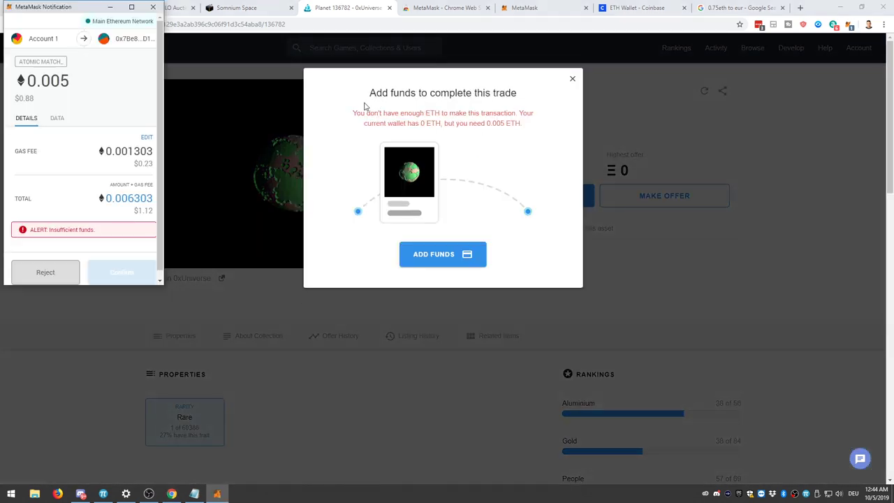
drag(361, 112, 533, 130)
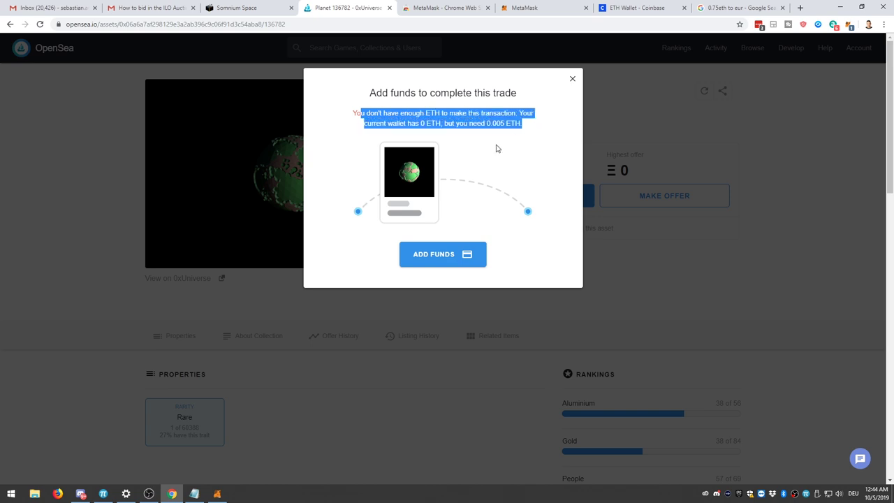
click(572, 81)
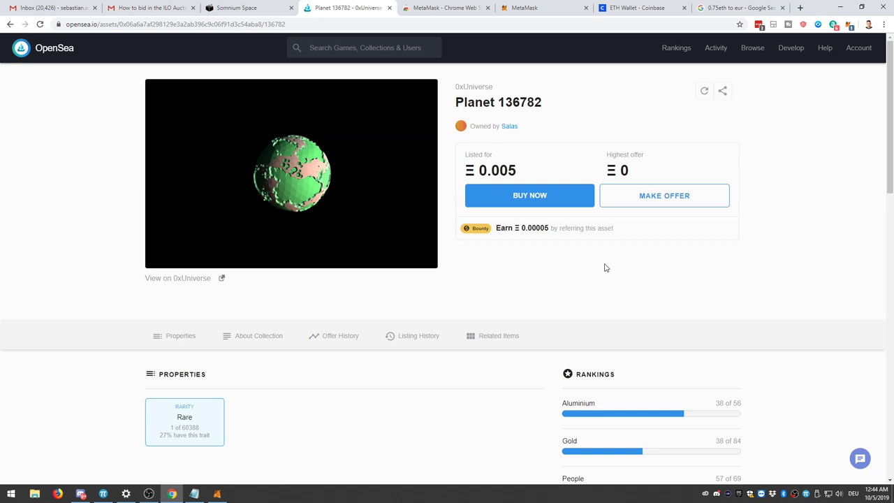
scroll(606, 267, down, 2)
scroll(606, 267, up, 2)
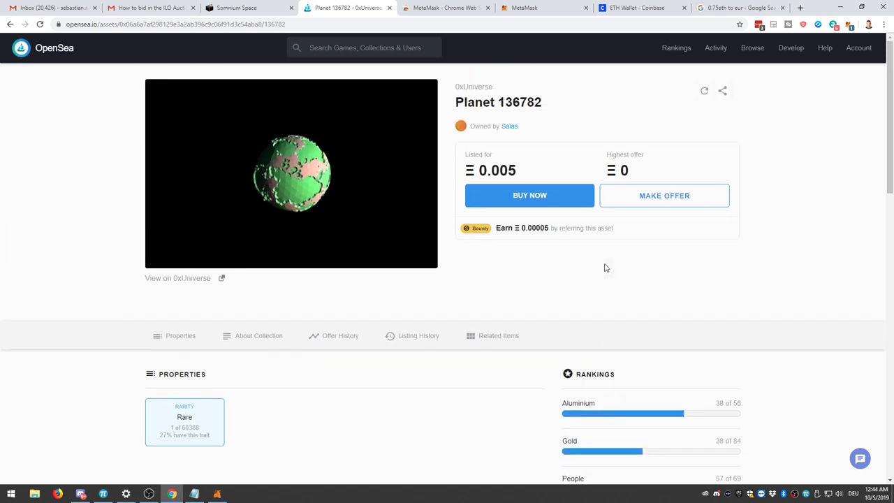